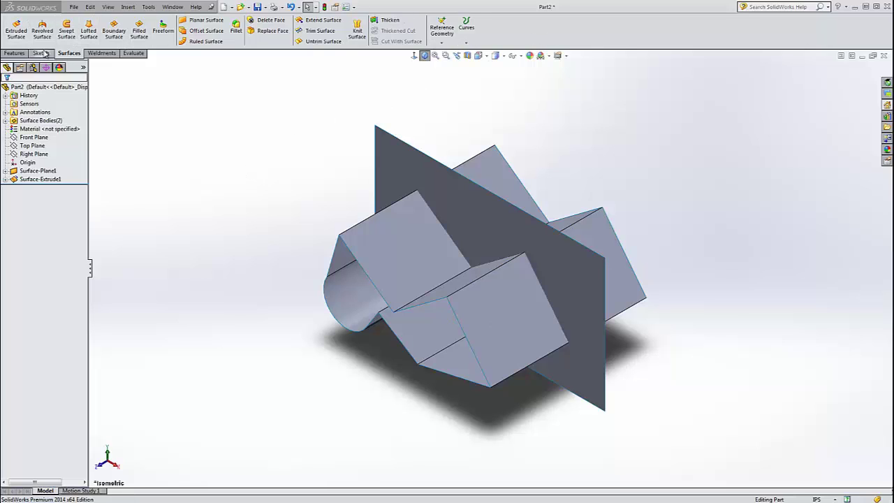
Step: Bring the Surfaces tab back into the CommandManager
left_click(42, 53)
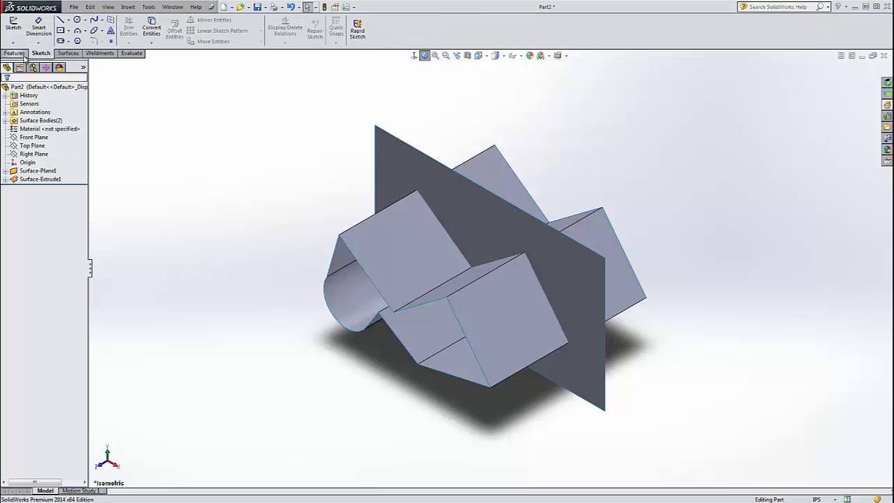
left_click(15, 53)
right_click(26, 54)
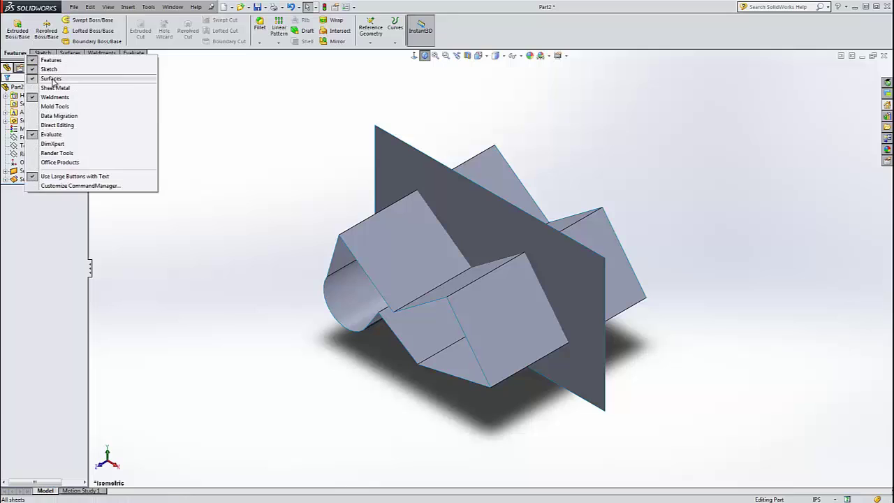
left_click(310, 95)
left_click(70, 53)
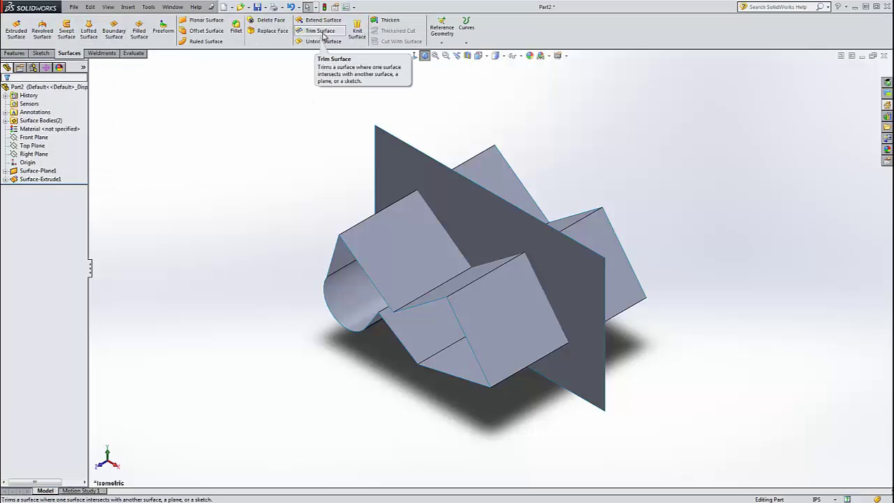
Step: Orbit the model to see how the zigzag surface passes through the plane
middle_click_drag(319, 247, 367, 219)
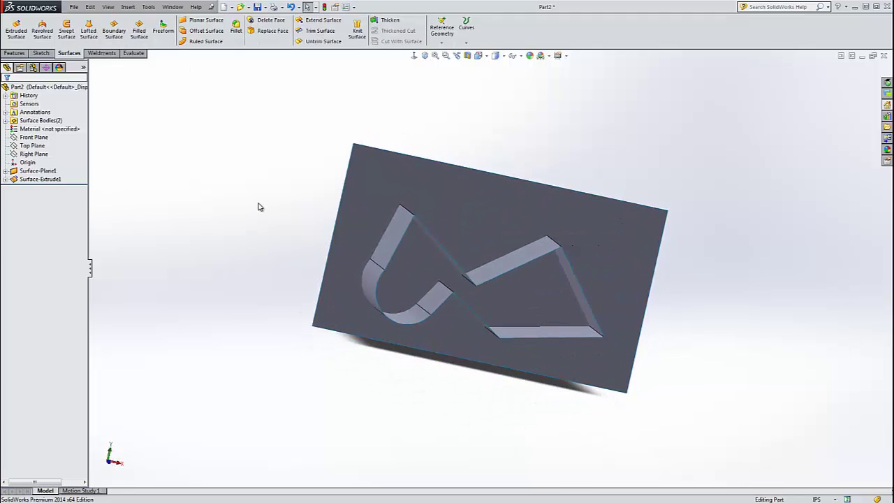
middle_click_drag(258, 207, 355, 173)
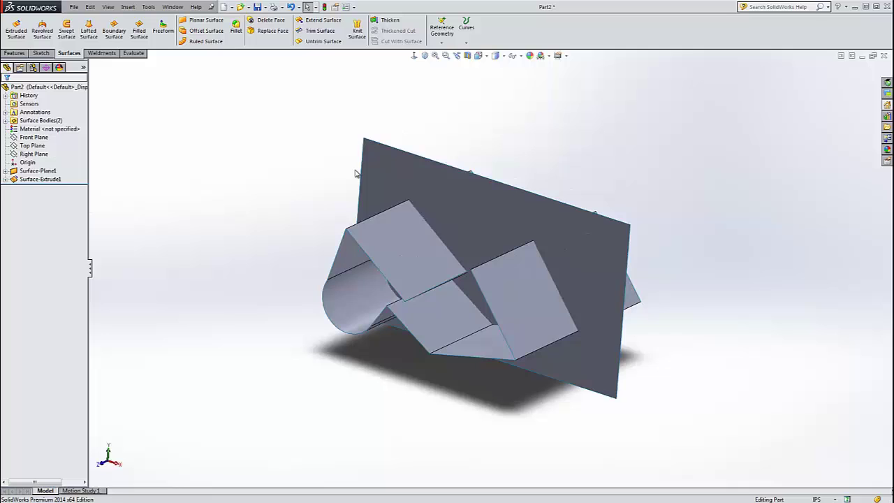
middle_click_drag(306, 154, 336, 133)
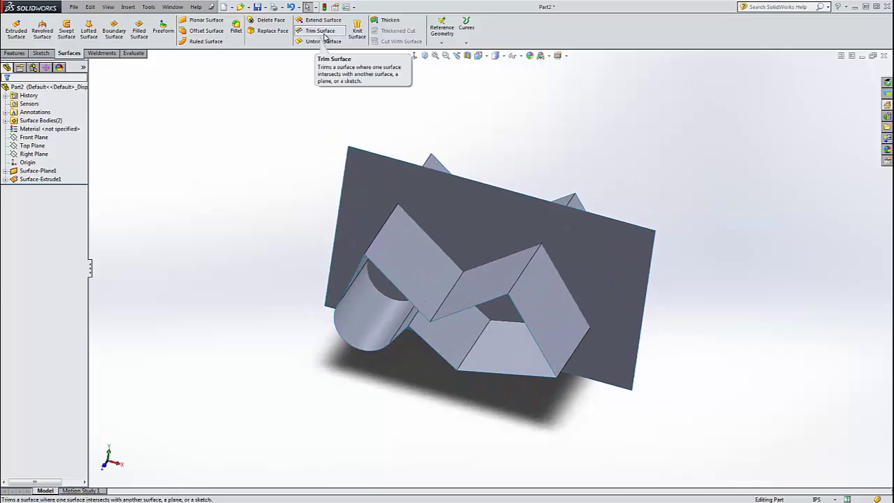
Step: Start a Standard Trim Surface with the plane as the trim tool
left_click(325, 37)
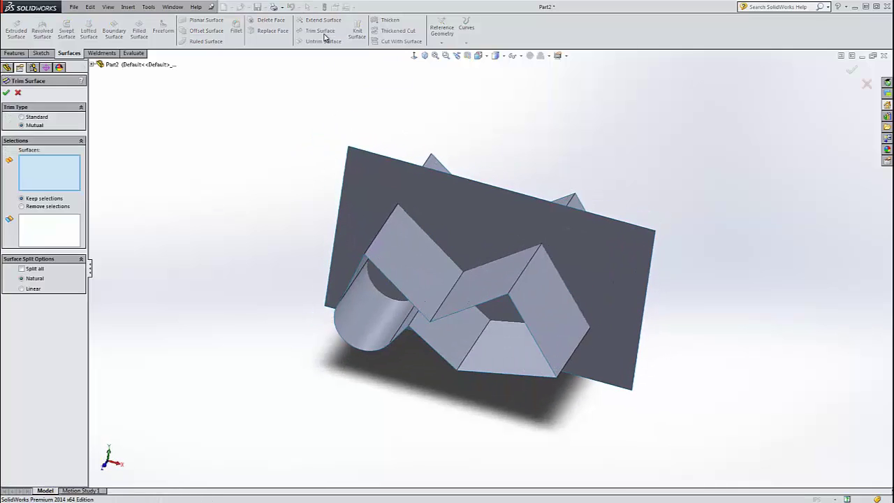
left_click(34, 117)
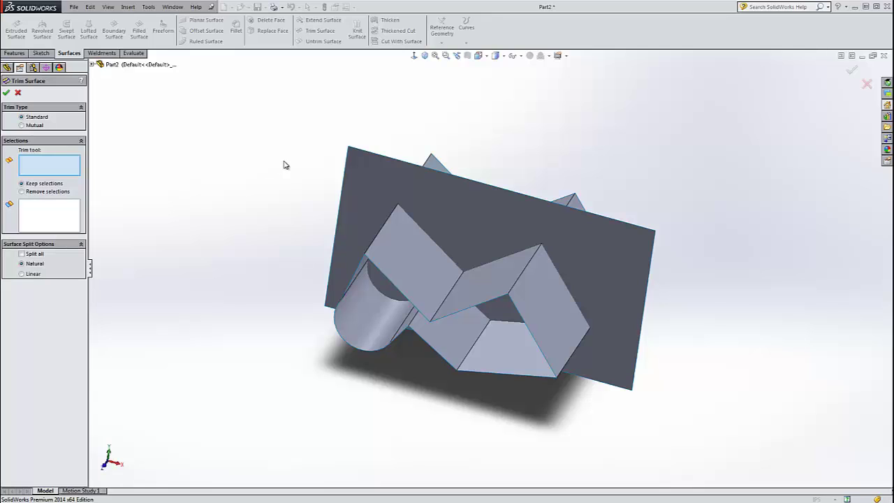
middle_click_drag(315, 151, 289, 172)
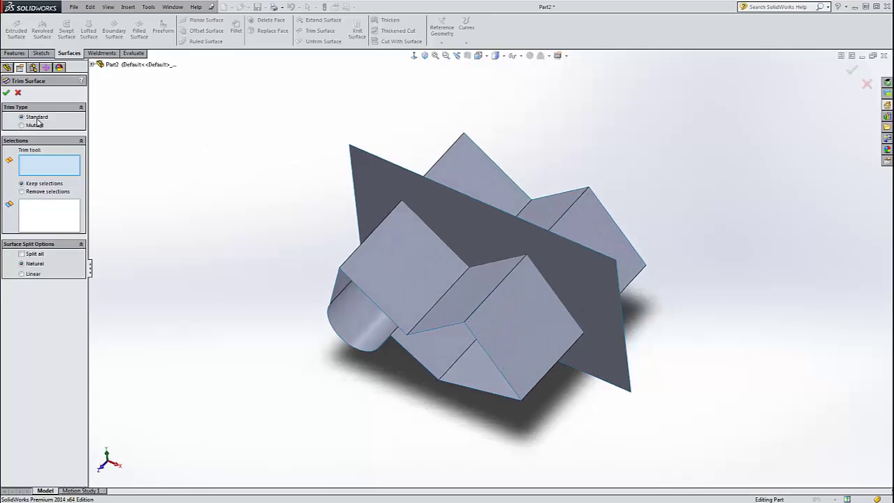
left_click(370, 171)
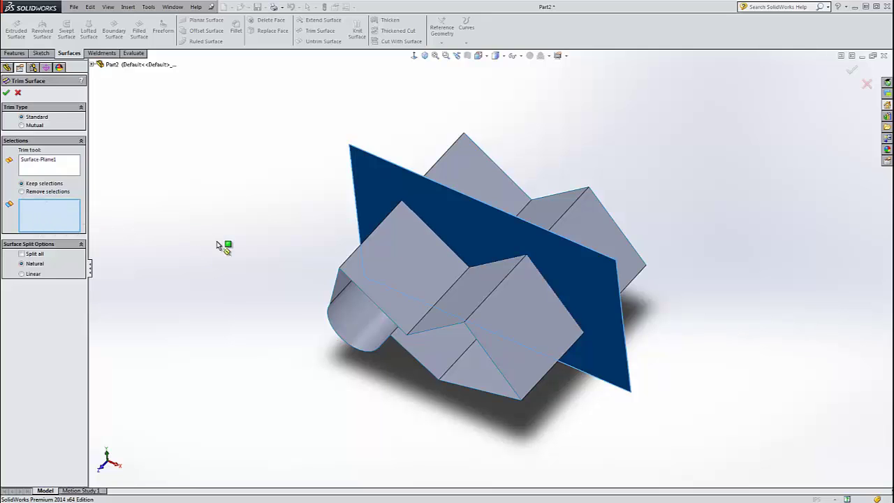
Step: Keep the cylinder-side zigzag portion and confirm the trim as Surface-Trim1
middle_click_drag(226, 245, 249, 198)
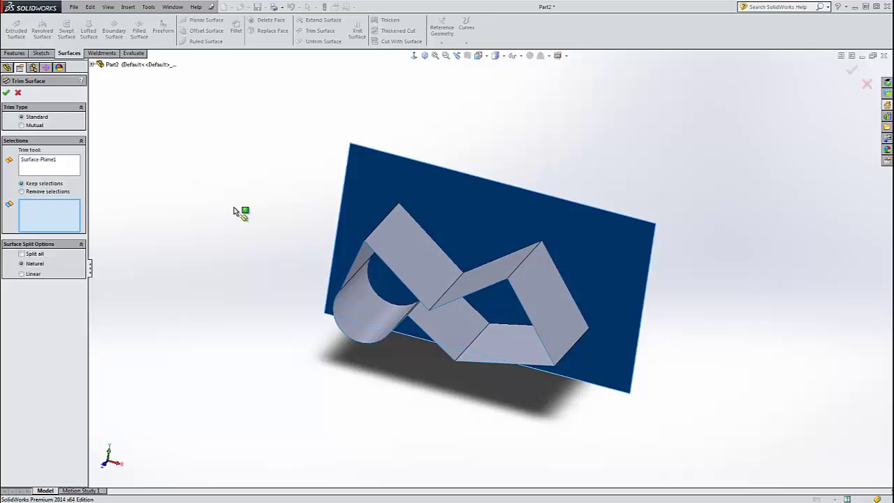
middle_click_drag(273, 186, 385, 241)
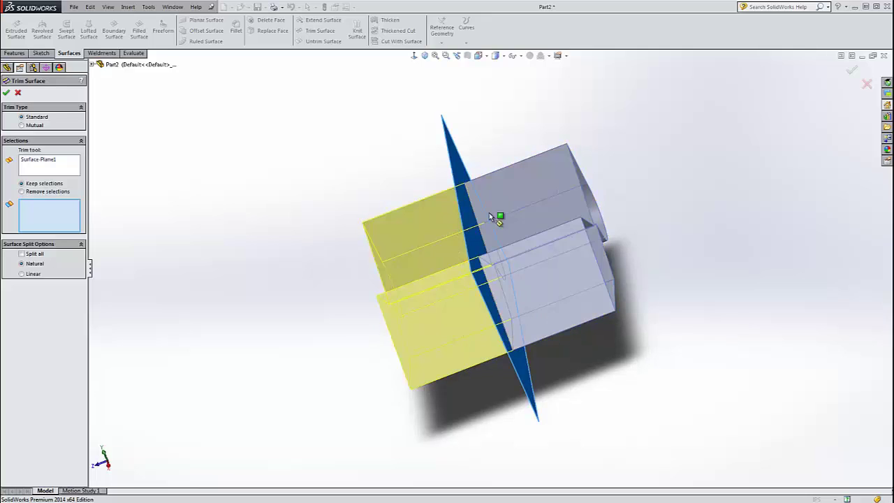
left_click(423, 237)
middle_click_drag(254, 234, 311, 229)
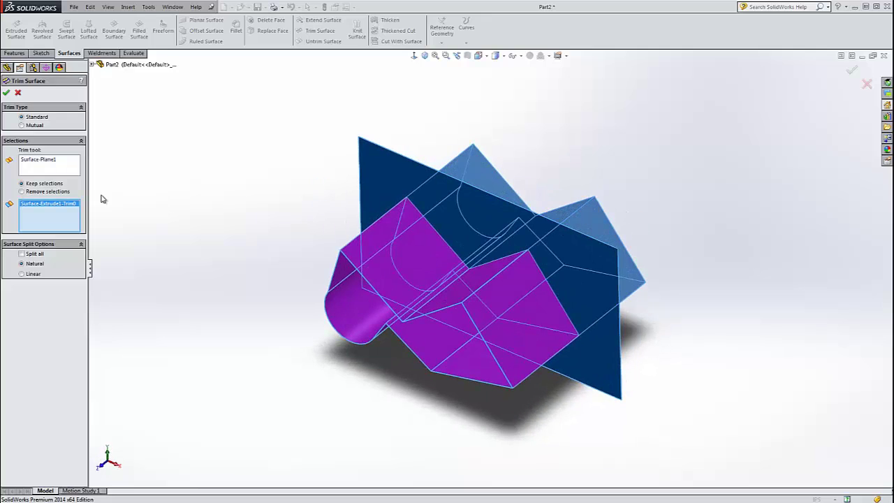
left_click(6, 92)
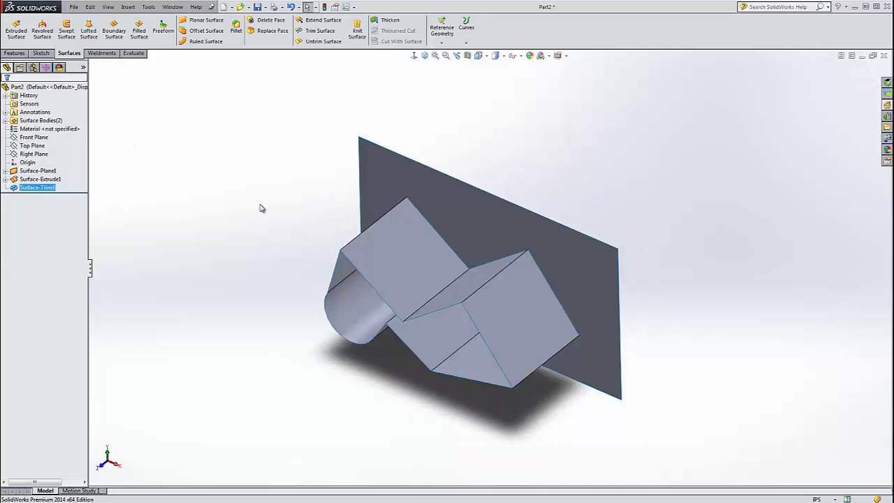
middle_click_drag(319, 142, 280, 176)
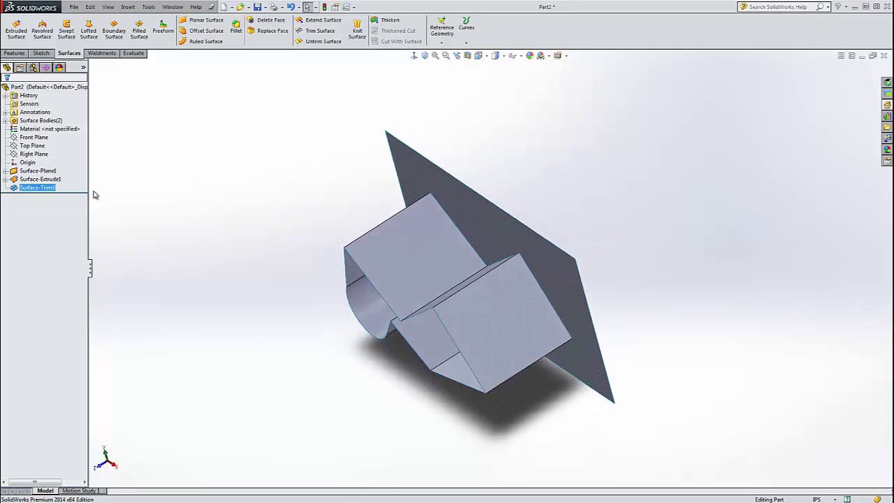
Step: Delete the Surface-Trim1 feature
right_click(52, 187)
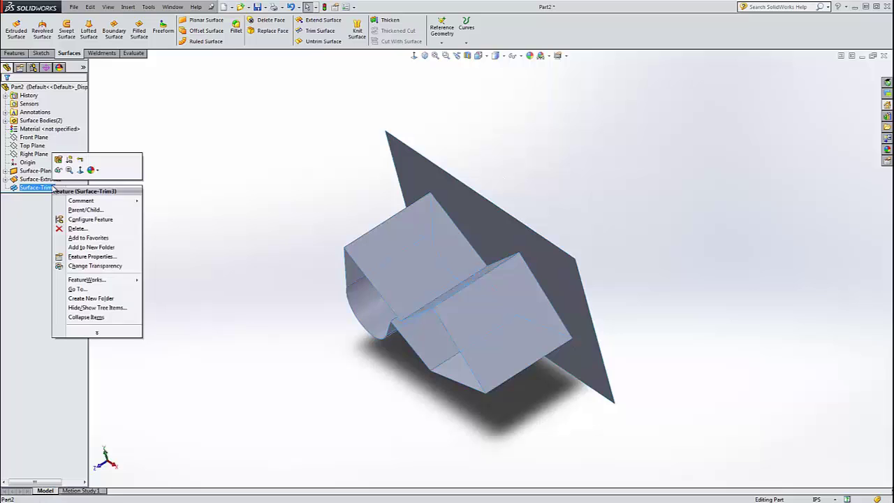
left_click(77, 228)
left_click(482, 179)
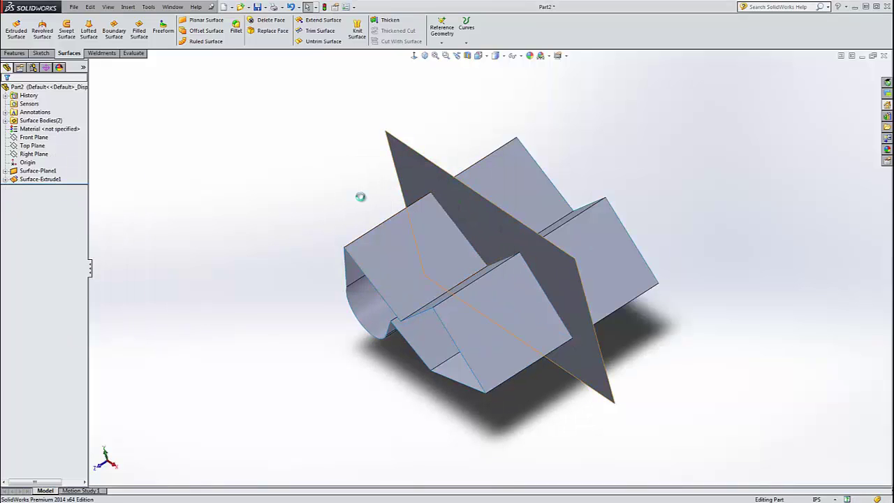
middle_click_drag(286, 191, 188, 183)
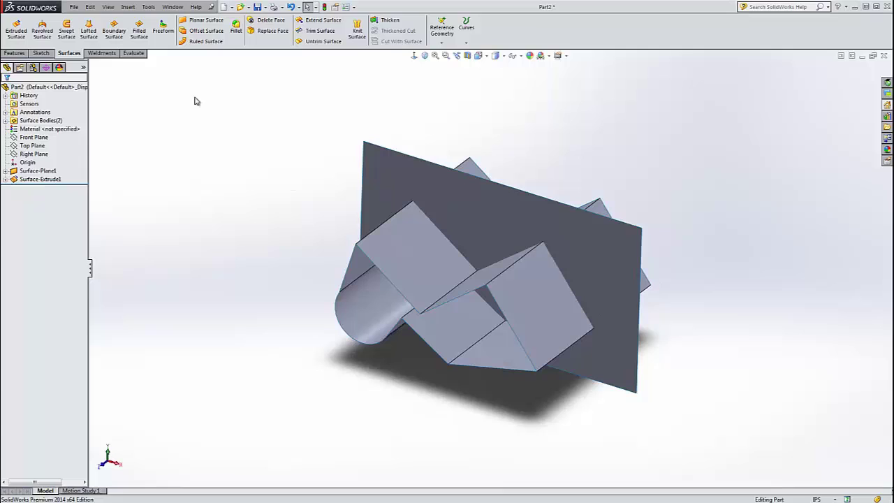
Step: Trim the plane with the zigzag surface, keeping the plane's outer region
left_click(317, 33)
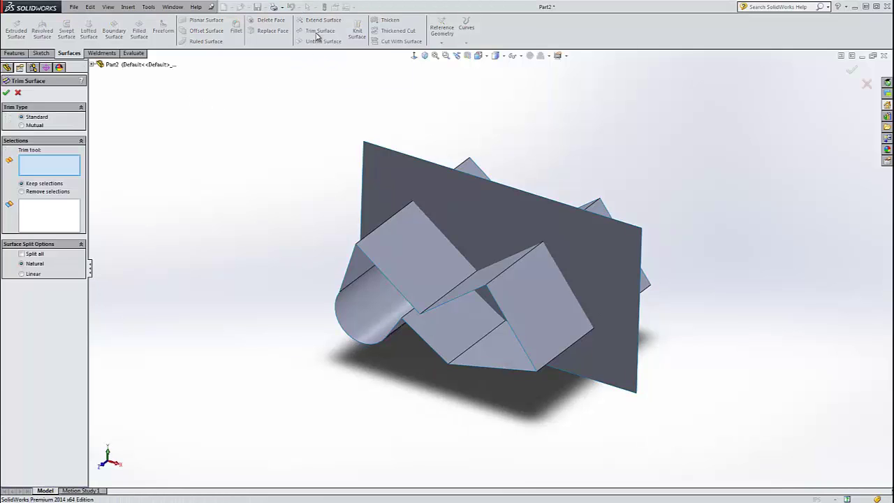
left_click(411, 269)
key("ctrl+1")
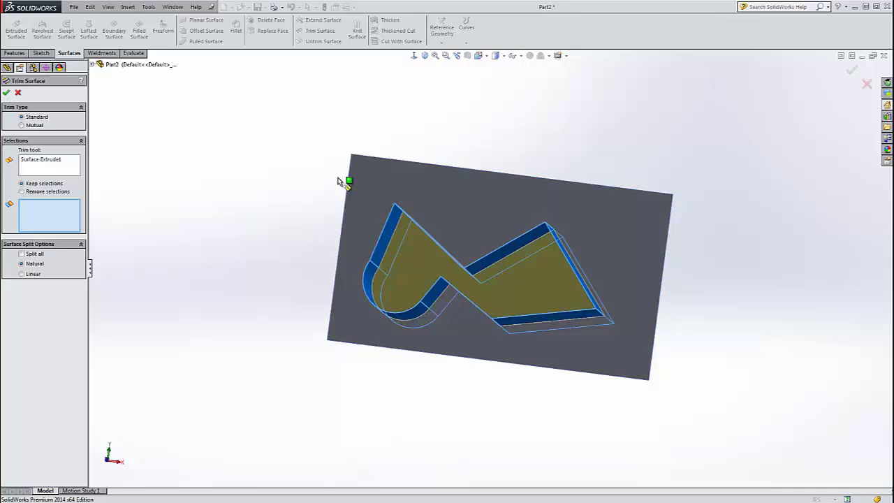
mouse_move(413, 191)
middle_mouse_down()
mouse_move(443, 191)
mouse_move(444, 150)
mouse_move(415, 188)
middle_mouse_up()
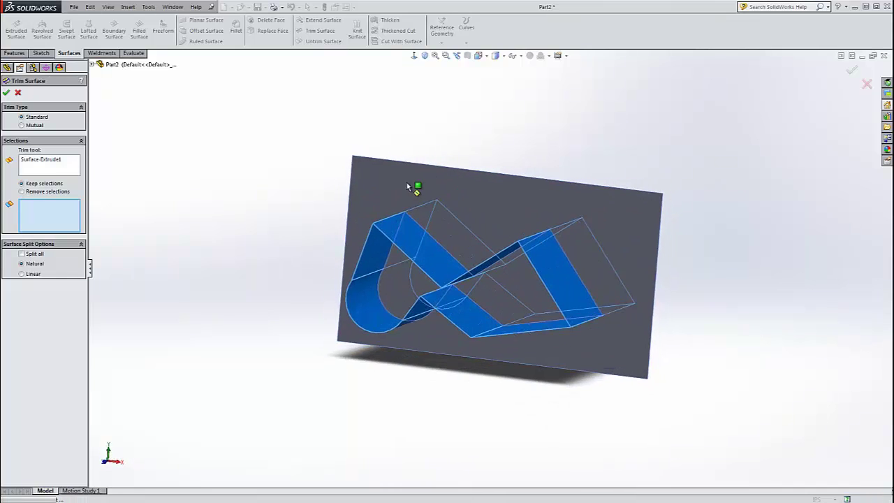
left_click(399, 192)
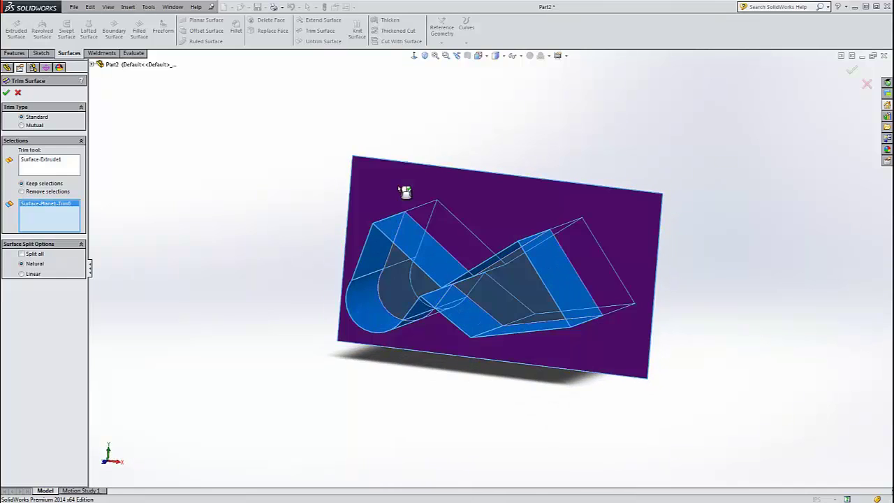
left_click(6, 92)
middle_click_drag(262, 252, 266, 276)
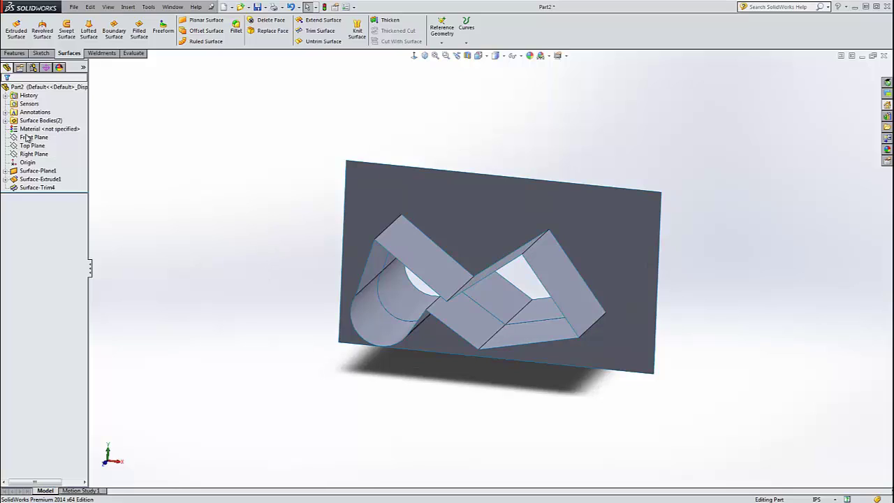
middle_click_drag(302, 190, 273, 199)
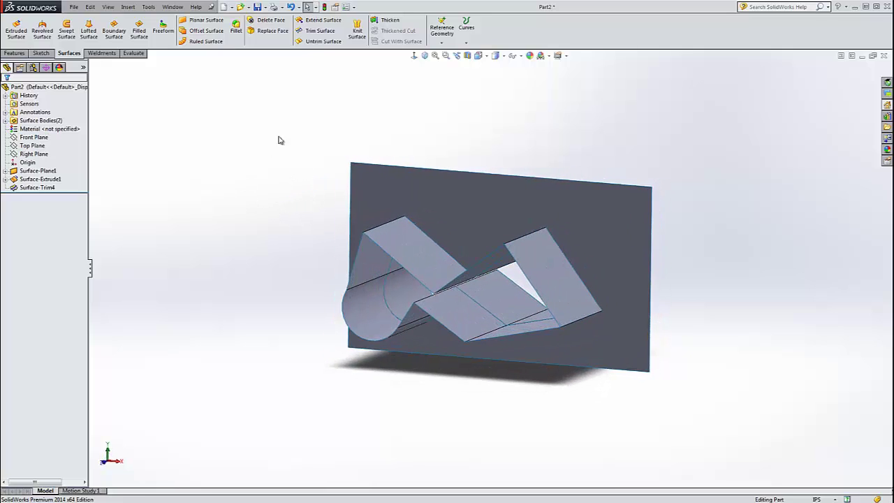
left_click(173, 7)
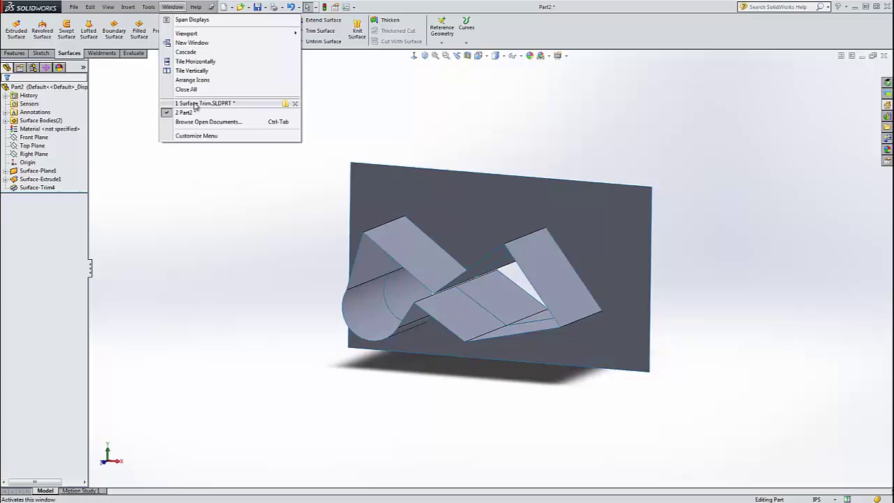
left_click(195, 104)
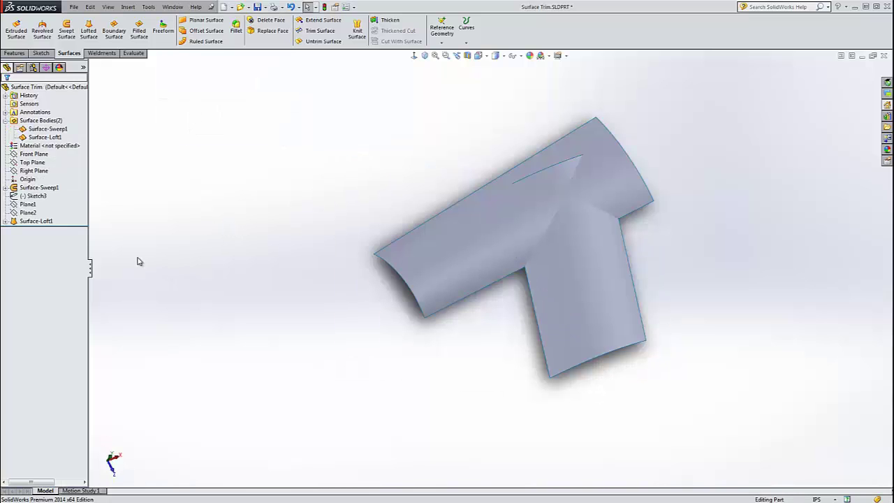
middle_click_drag(207, 230, 564, 261)
scroll(466, 295, "down", 5)
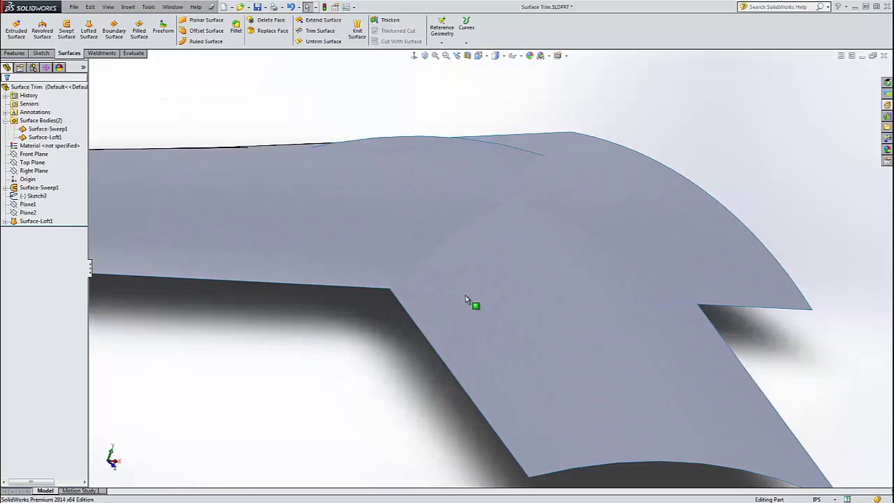
middle_click_drag(466, 296, 475, 319)
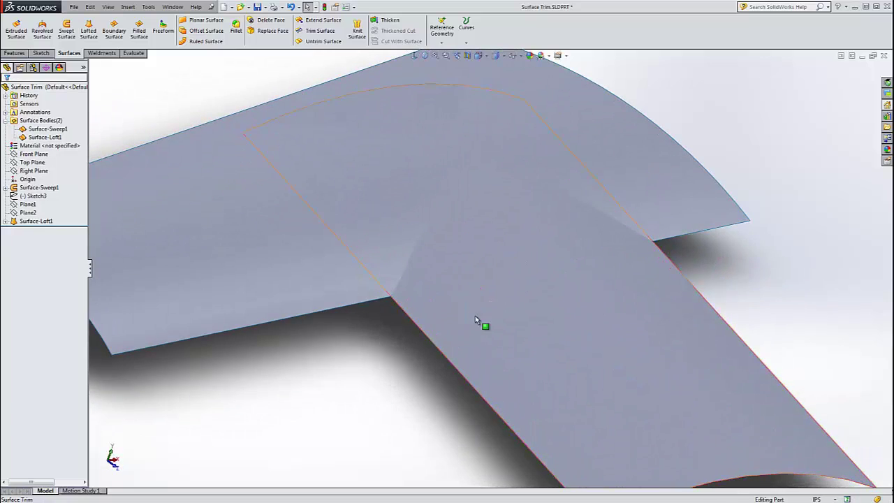
scroll(475, 316, "up", 5)
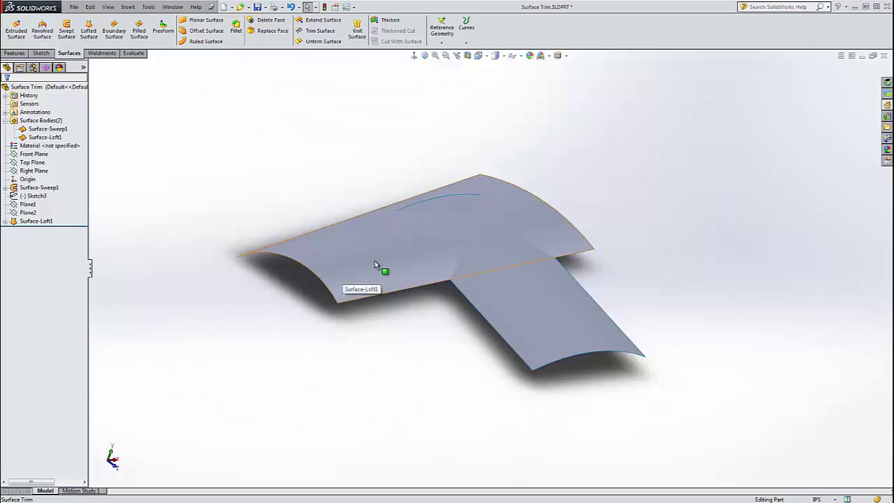
middle_click_drag(375, 260, 401, 357)
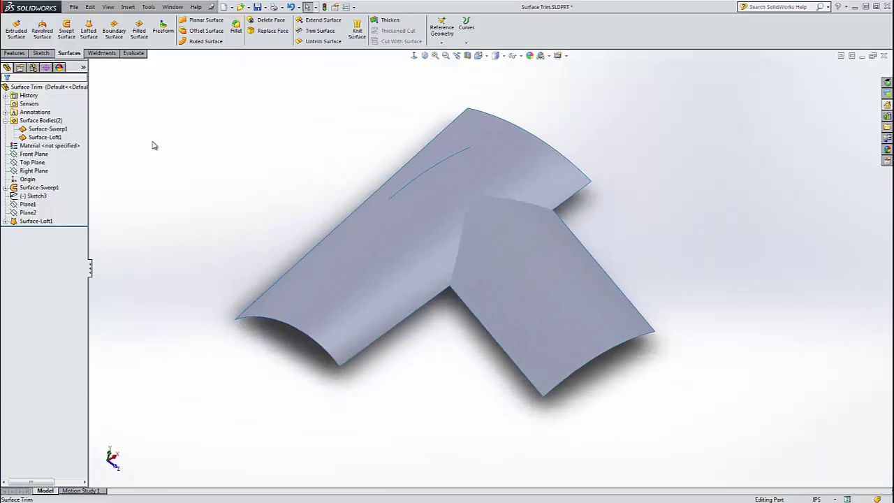
Step: Start a Mutual trim with Surface-Loft1 and Surface-Sweep1 selected, ready to pick kept pieces
left_click(321, 31)
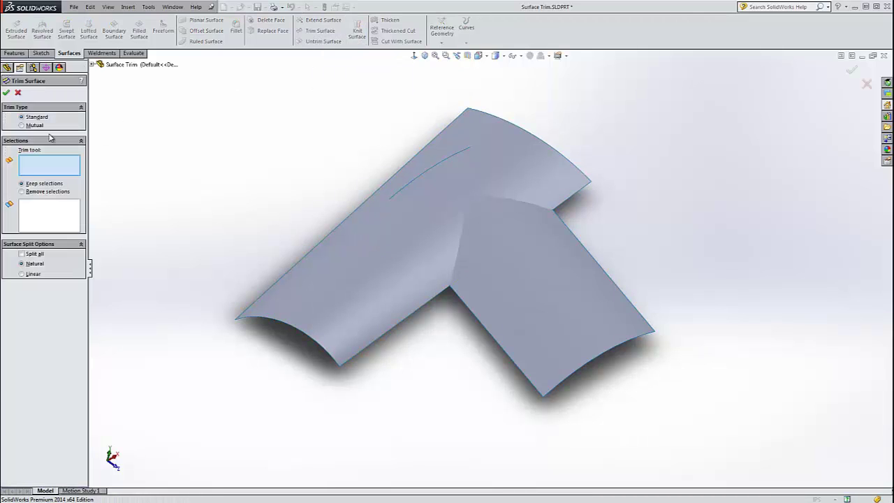
left_click(21, 126)
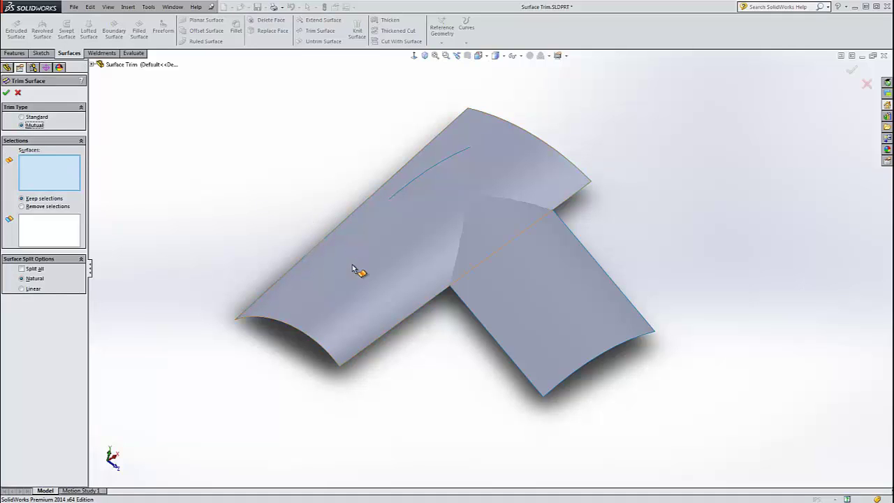
left_click(357, 291)
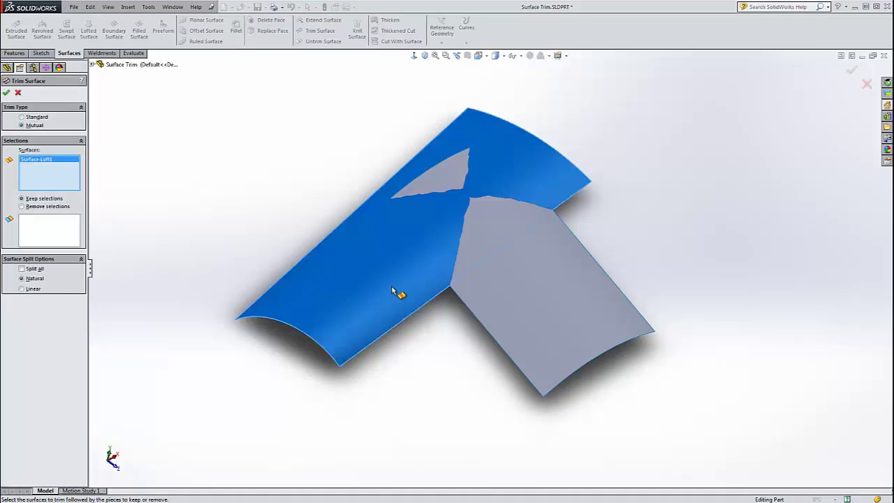
left_click(543, 283)
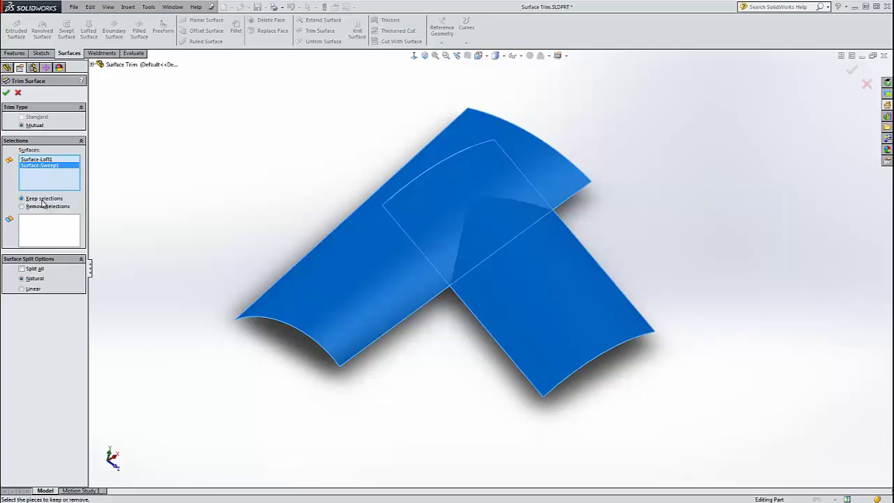
left_click(46, 239)
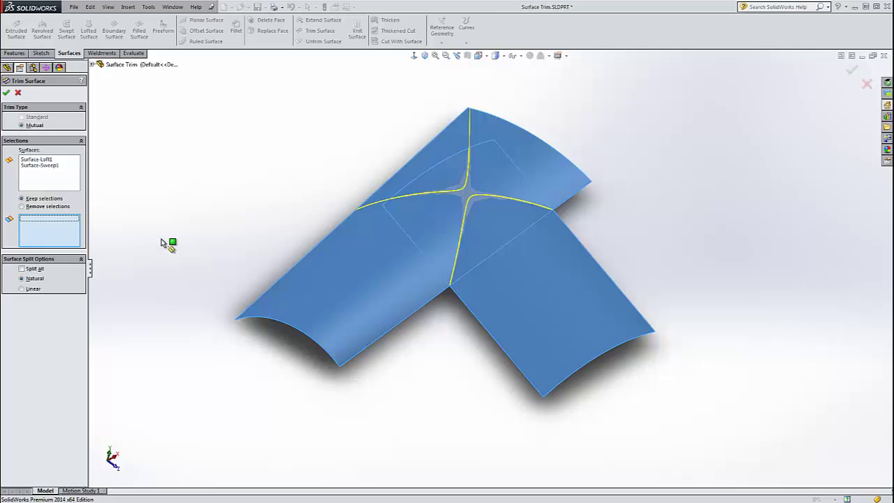
Step: Keep Surface-Loft1-Trim2, Surface-Sweep1-Trim0 and Surface-Loft1-Trim1, then fit the isometric view
middle_click_drag(166, 241, 210, 222)
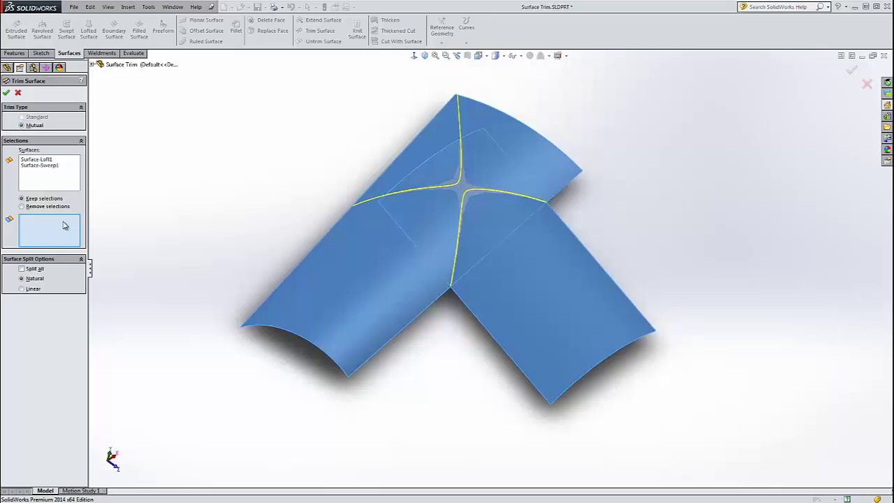
left_click(349, 291)
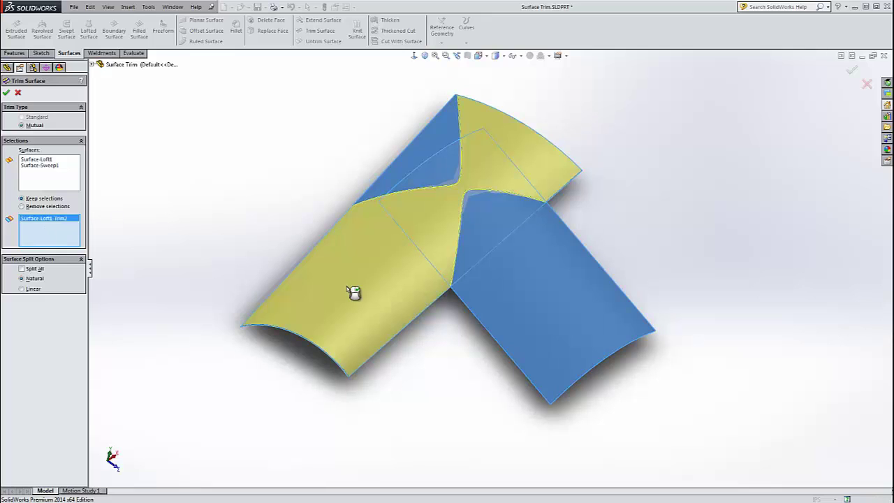
left_click(589, 306)
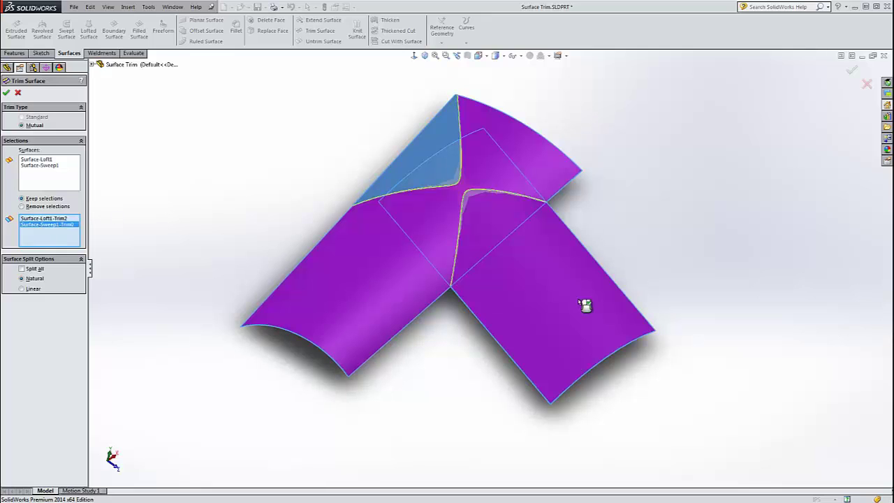
left_click(440, 135)
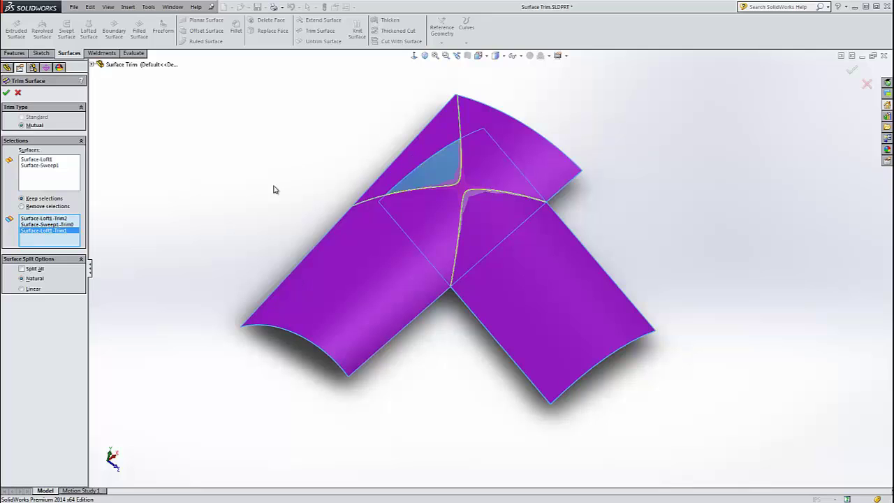
middle_click_drag(183, 326, 280, 129)
key("ctrl+7")
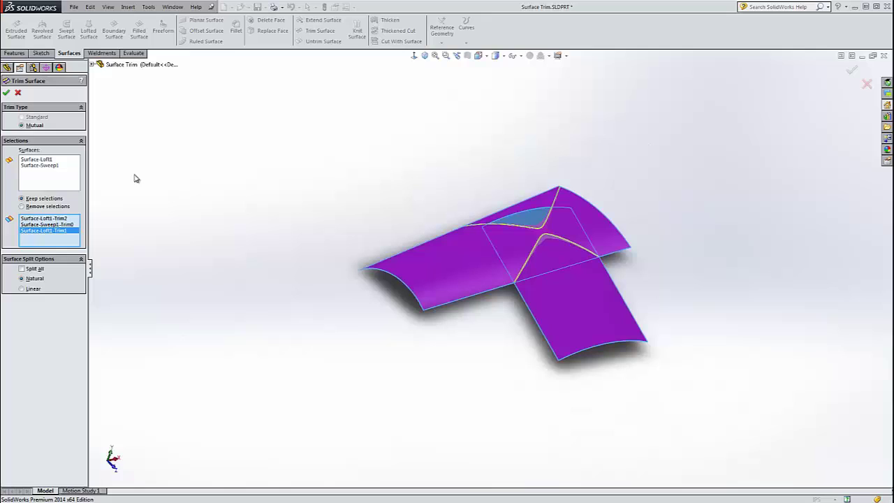
Step: Finish the mutual trim and inspect the resulting single surface body
left_click(6, 92)
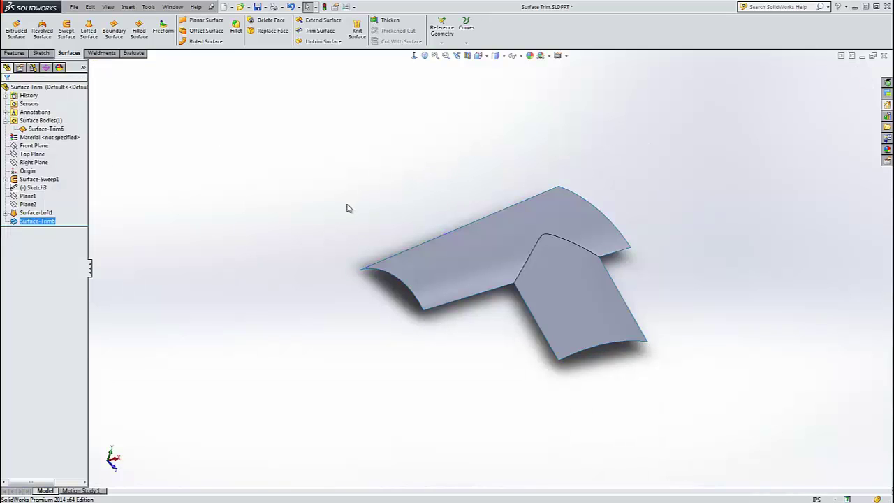
middle_click_drag(351, 263, 515, 319)
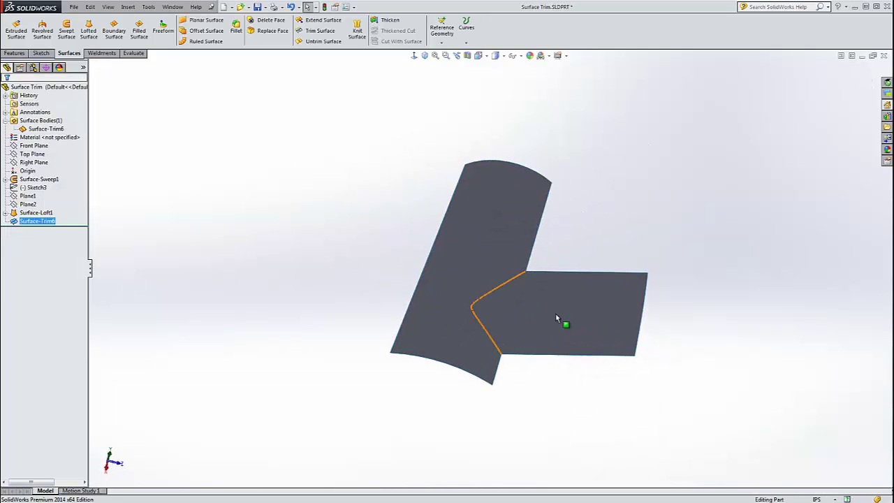
left_click(45, 129)
middle_click_drag(121, 162, 209, 319)
Step: Check the Surface Bodies folder and bring up the actions for Surface-Trim6
left_click(61, 121)
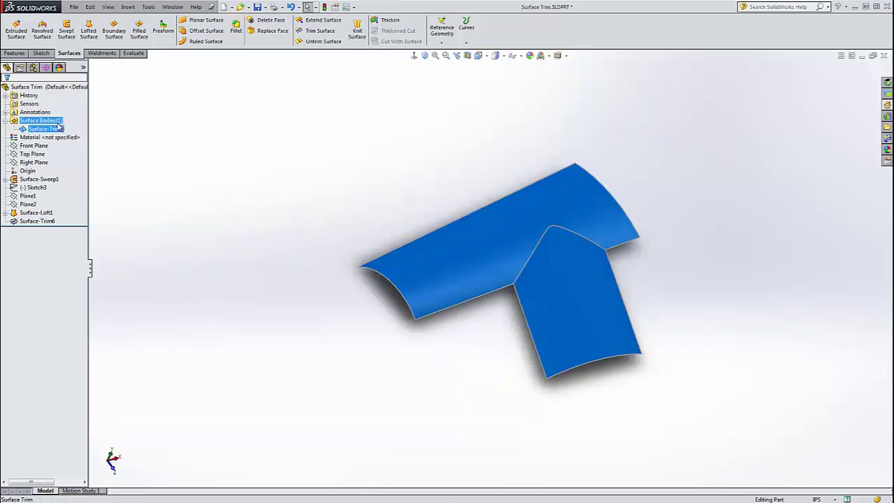
left_click(421, 222)
middle_click_drag(335, 244, 314, 262)
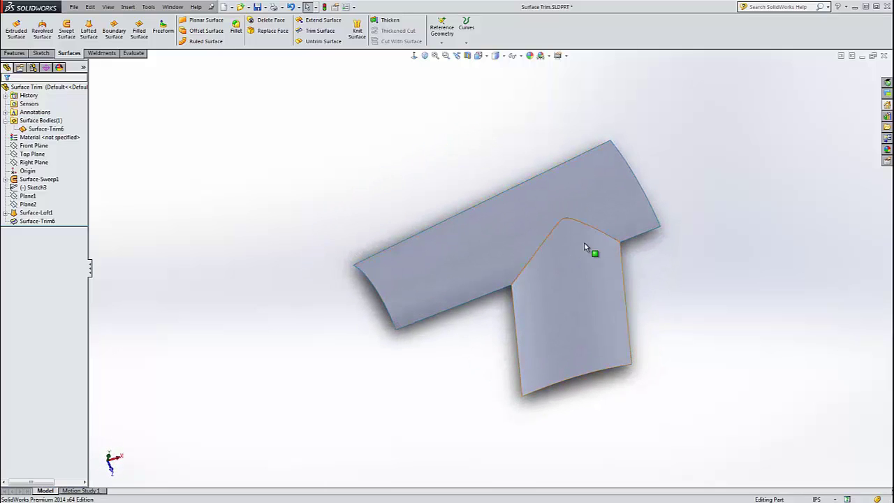
left_click(50, 221)
right_click(50, 222)
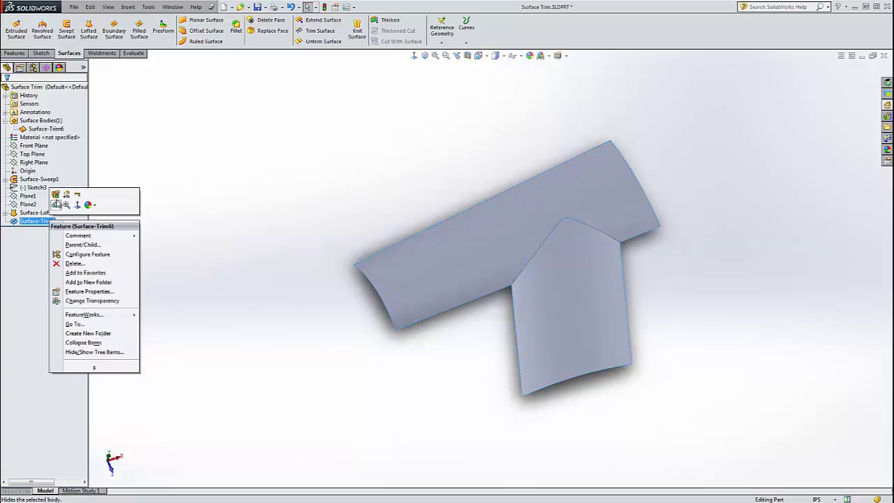
Step: Edit the Surface-Trim6 feature and zoom in on the trim intersection
left_click(59, 202)
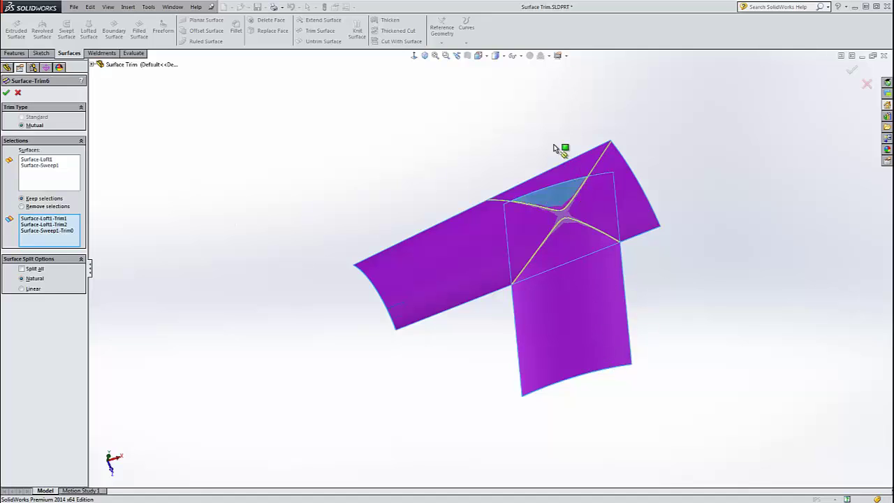
middle_click_drag(441, 190, 542, 170)
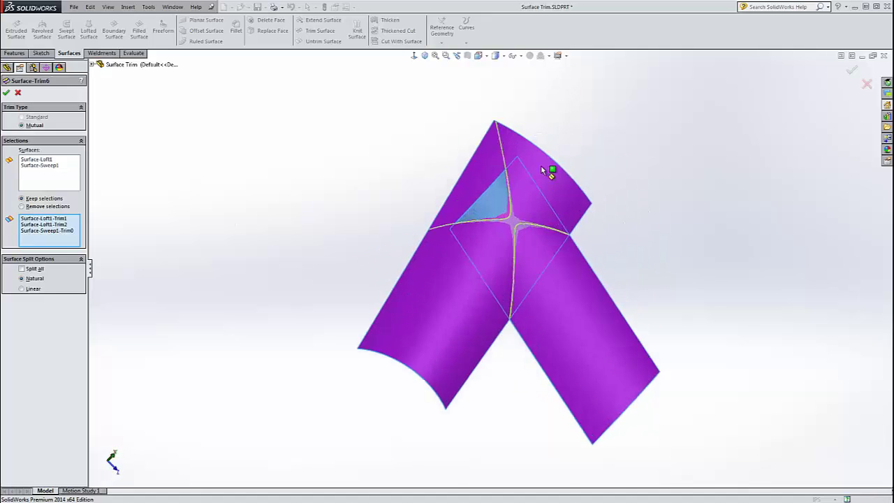
scroll(541, 165, "down", 3)
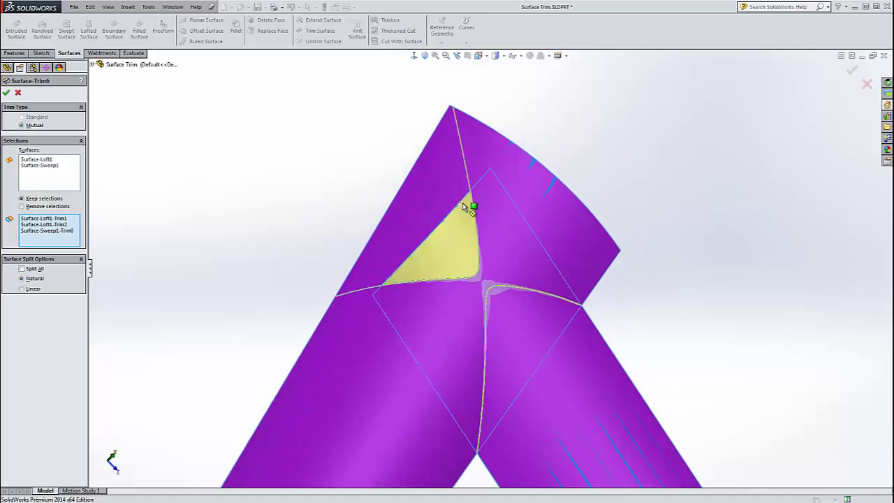
Step: Switch the surface split option to Linear and inspect the new split regions
left_click(21, 289)
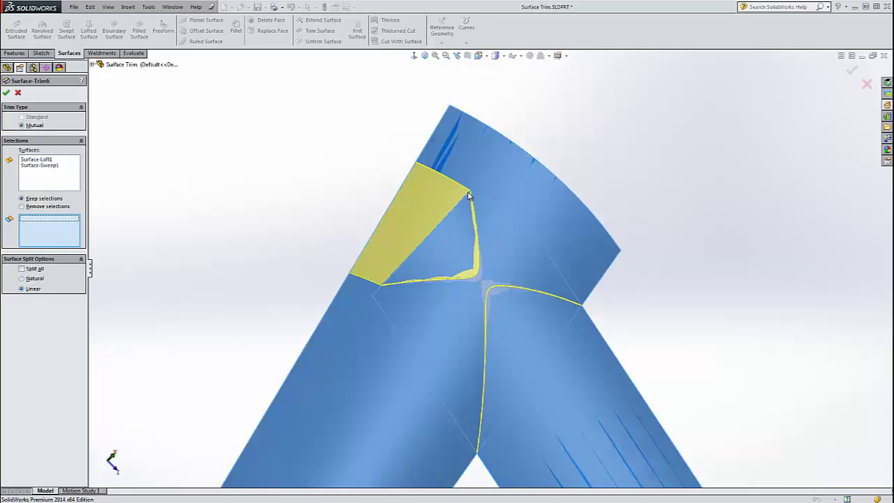
middle_click_drag(401, 238, 369, 320)
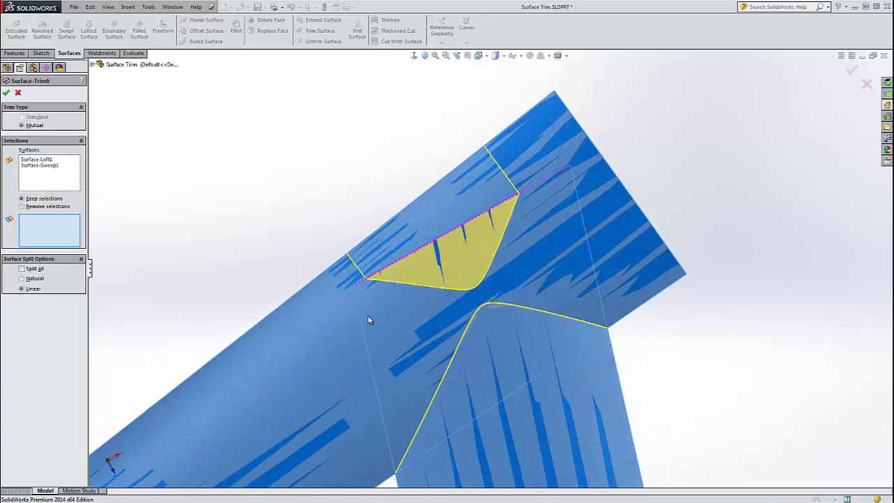
scroll(490, 266, "up", 3)
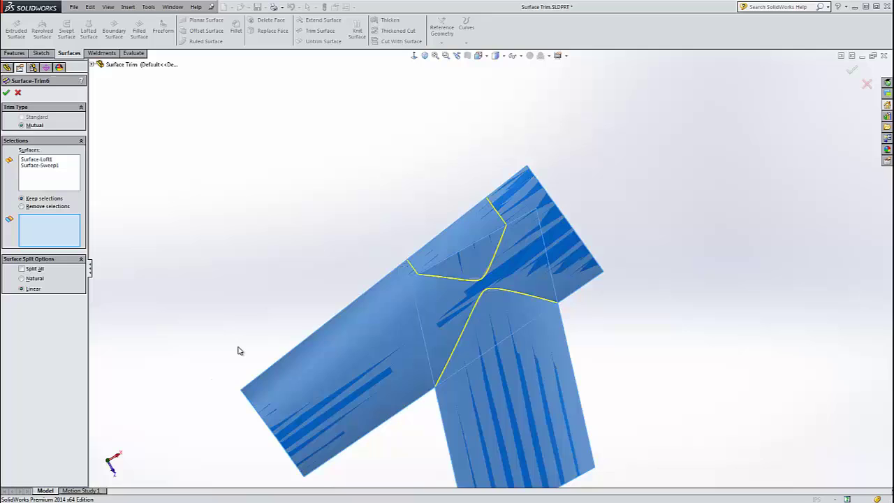
middle_click_drag(240, 351, 228, 316)
scroll(398, 331, "up", 3)
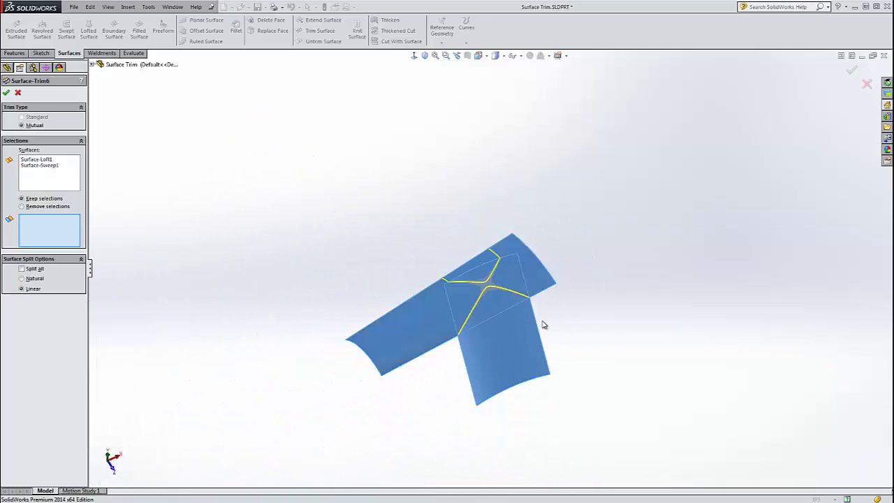